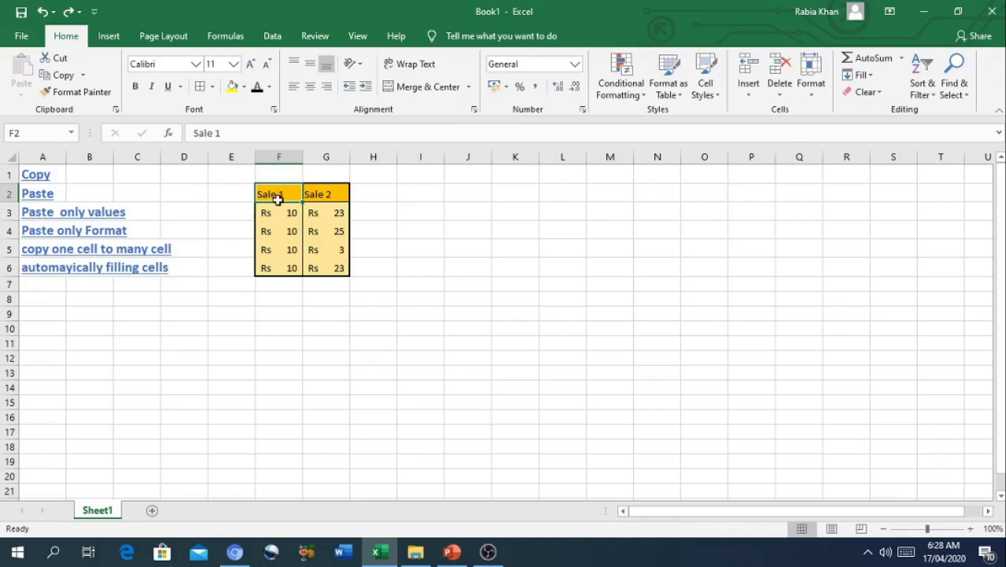
- Copy the formatted Sale 1/Sale 2 table F2:G6 and paste it at I2
drag(272, 195, 316, 227)
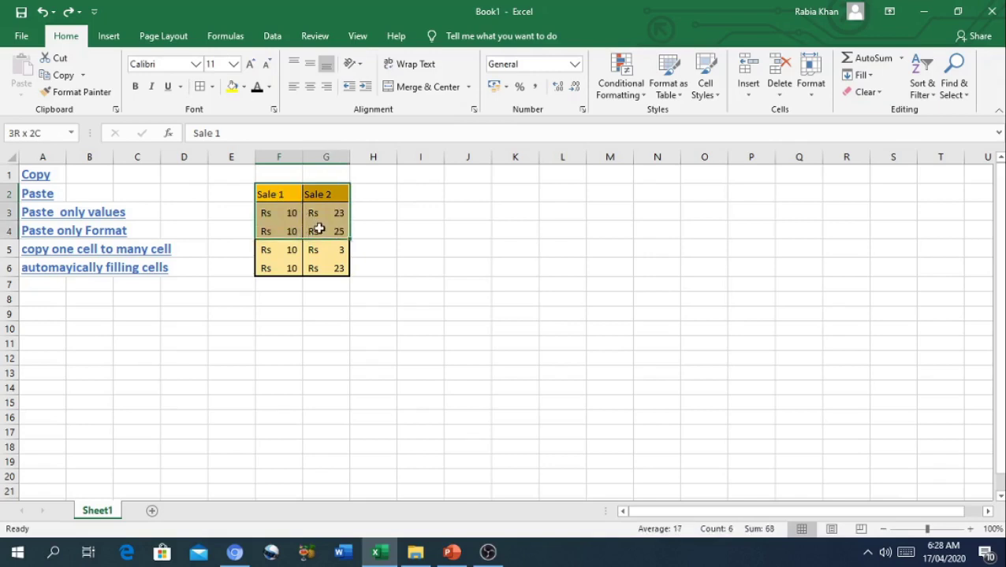
drag(316, 228, 327, 261)
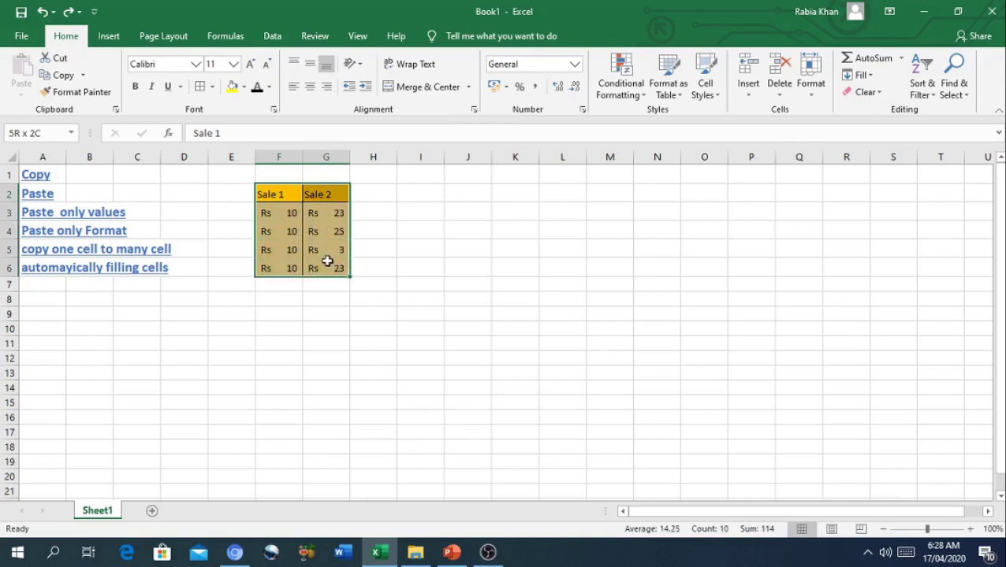
click(63, 75)
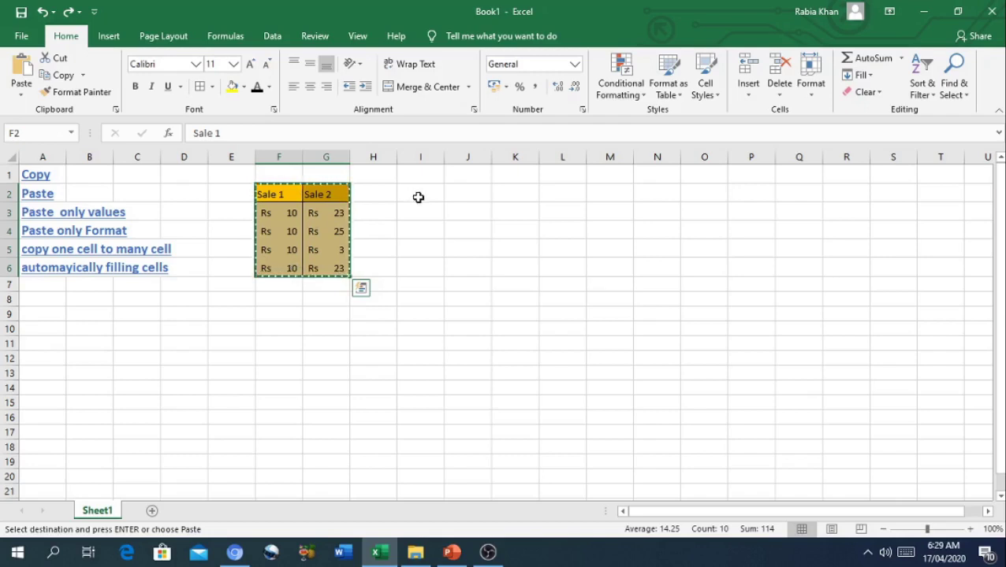
click(418, 196)
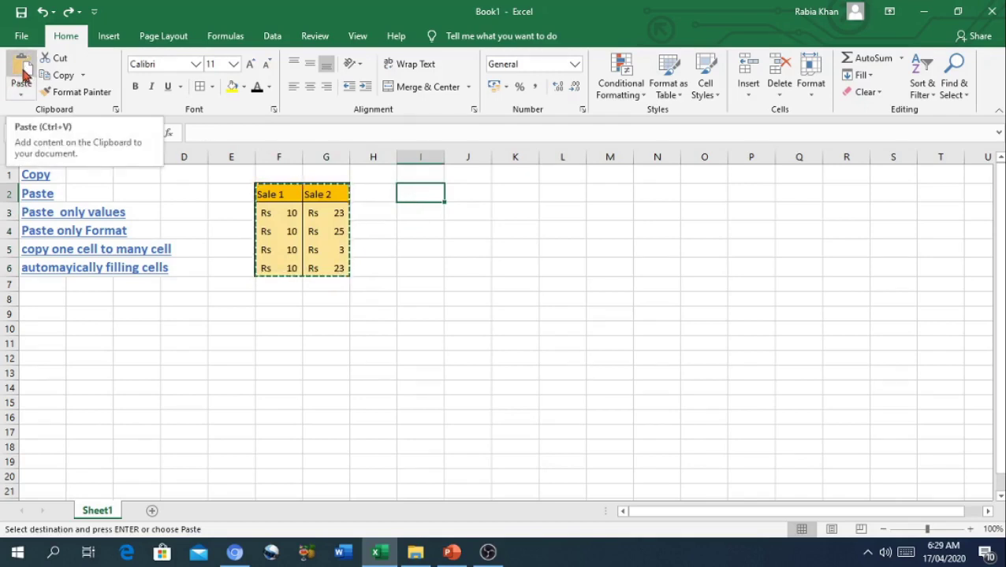
click(23, 73)
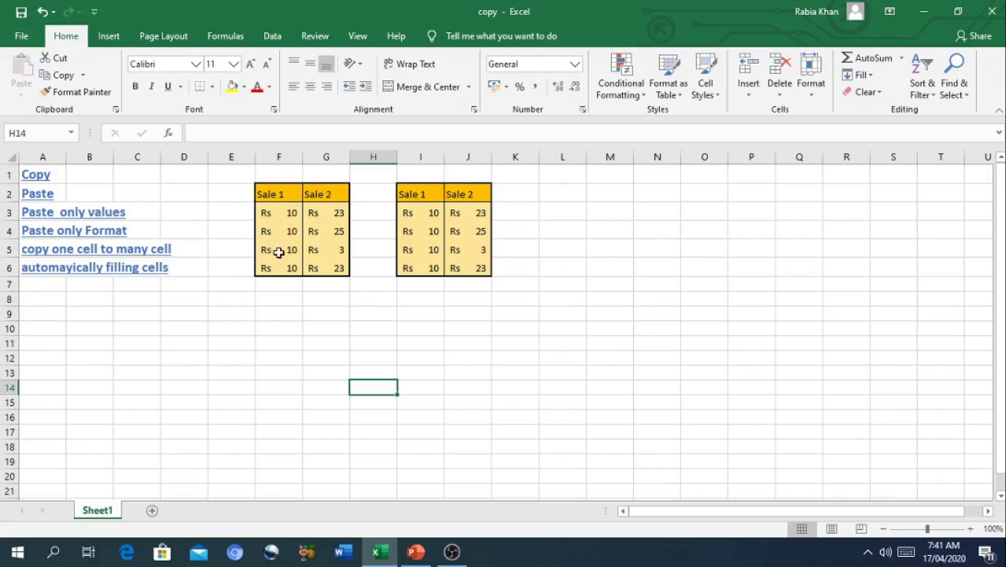
- Copy F2:G6 and paste only its values at F9, then clear the copy marquee
click(272, 194)
drag(271, 194, 317, 268)
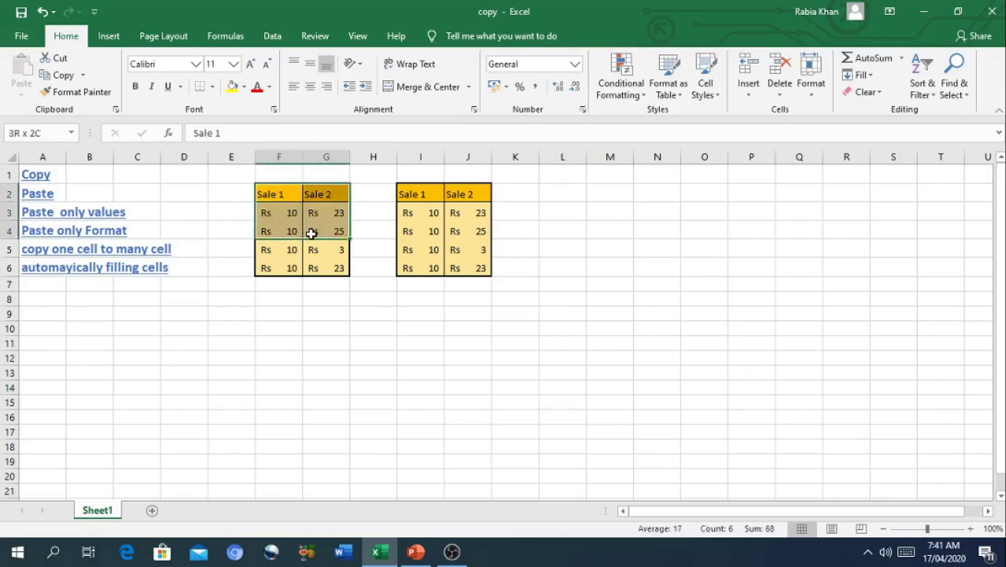
click(63, 76)
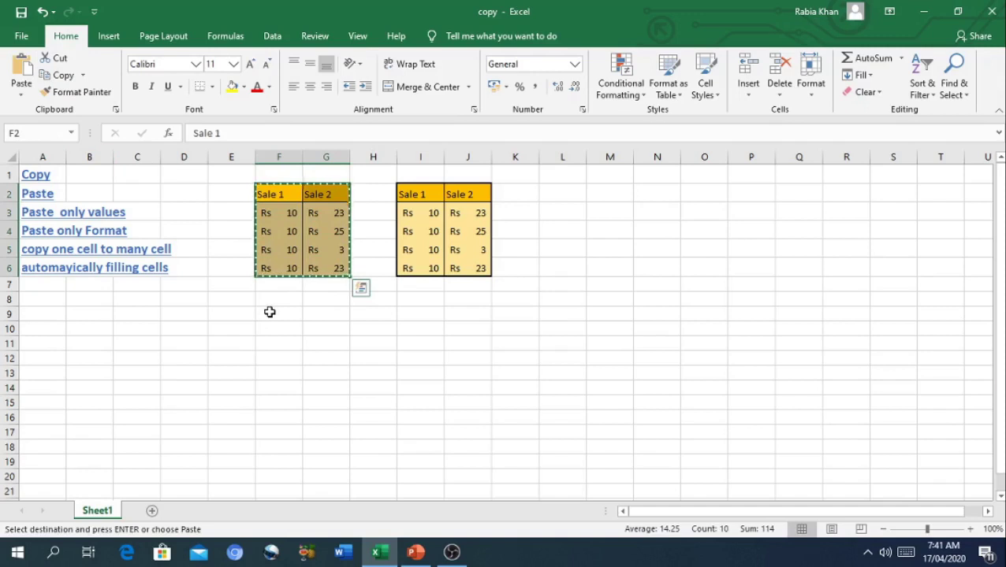
click(270, 312)
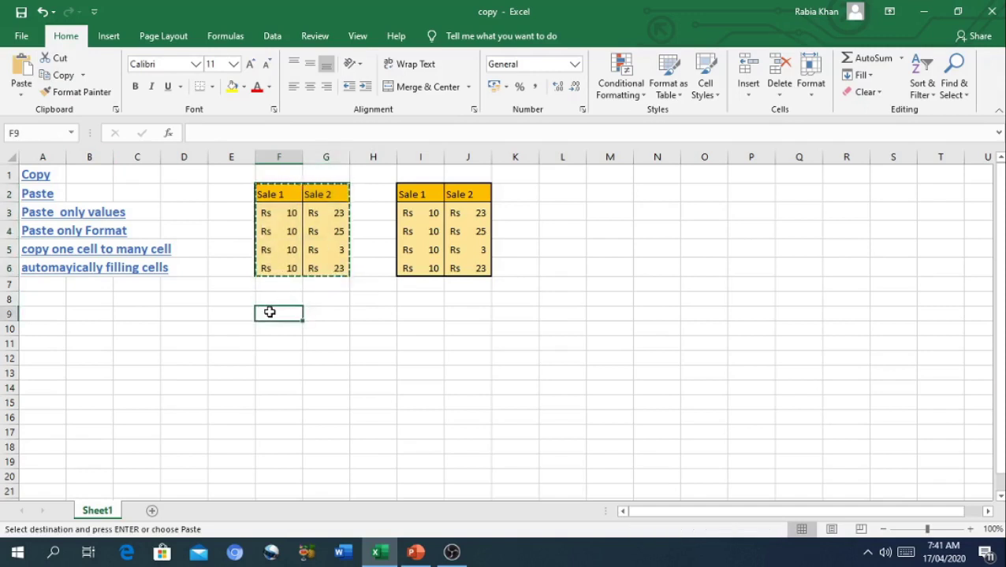
click(21, 99)
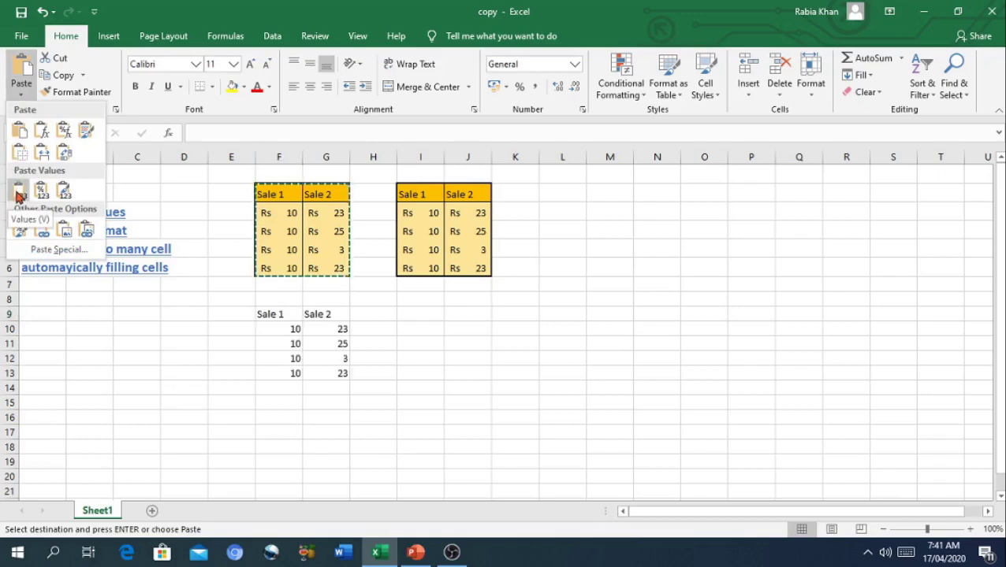
click(17, 195)
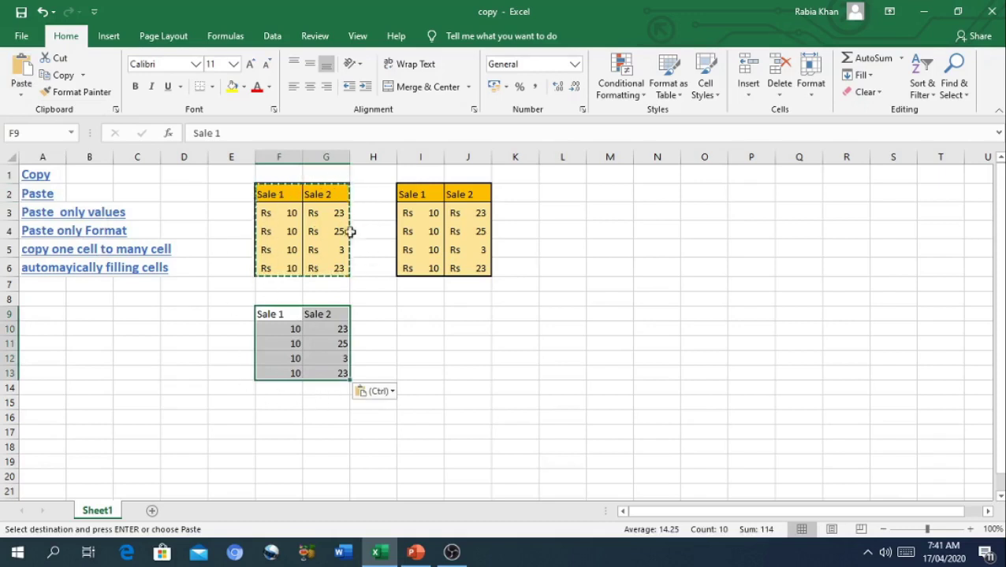
click(370, 392)
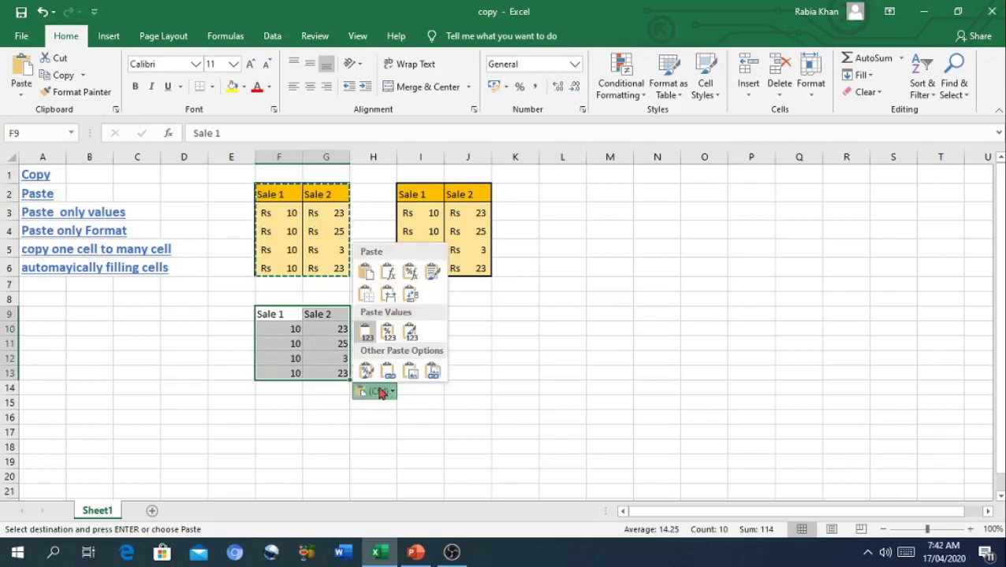
click(326, 415)
click(312, 388)
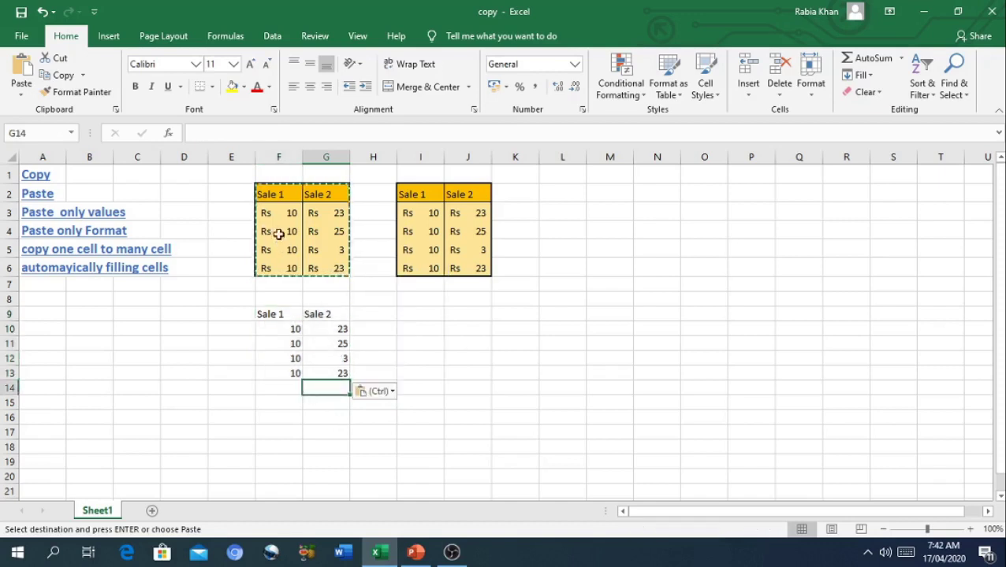
key(Escape)
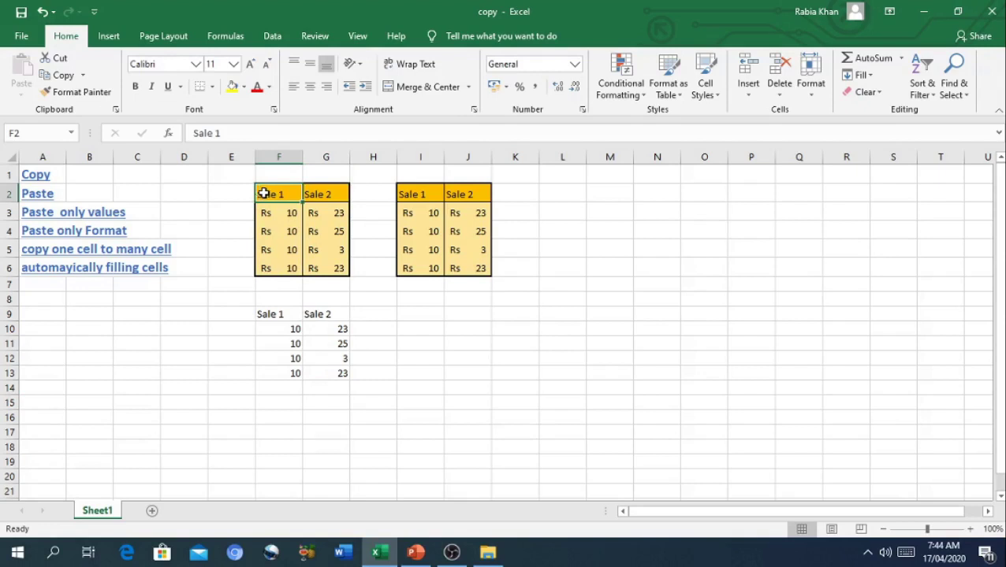
drag(261, 193, 319, 268)
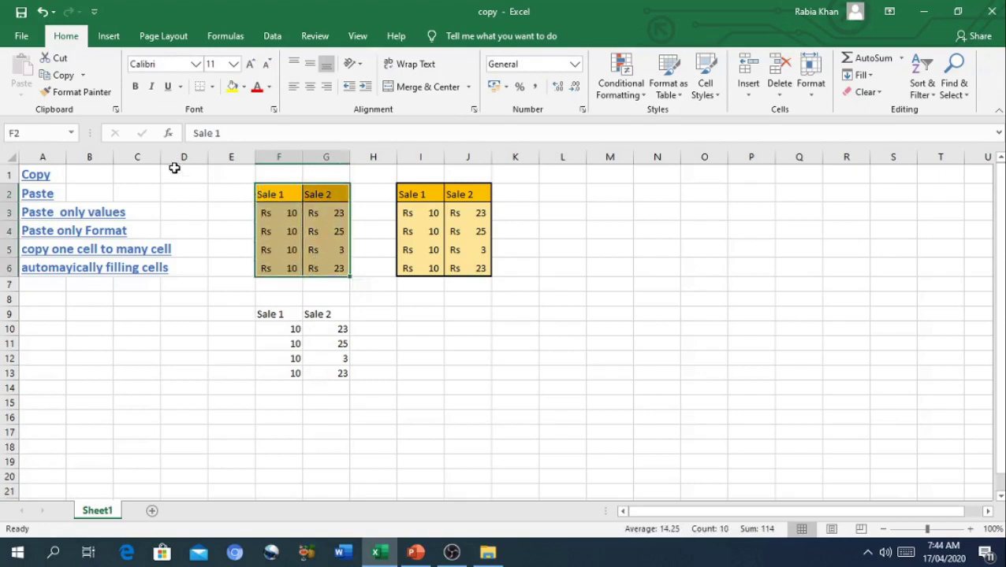
click(64, 77)
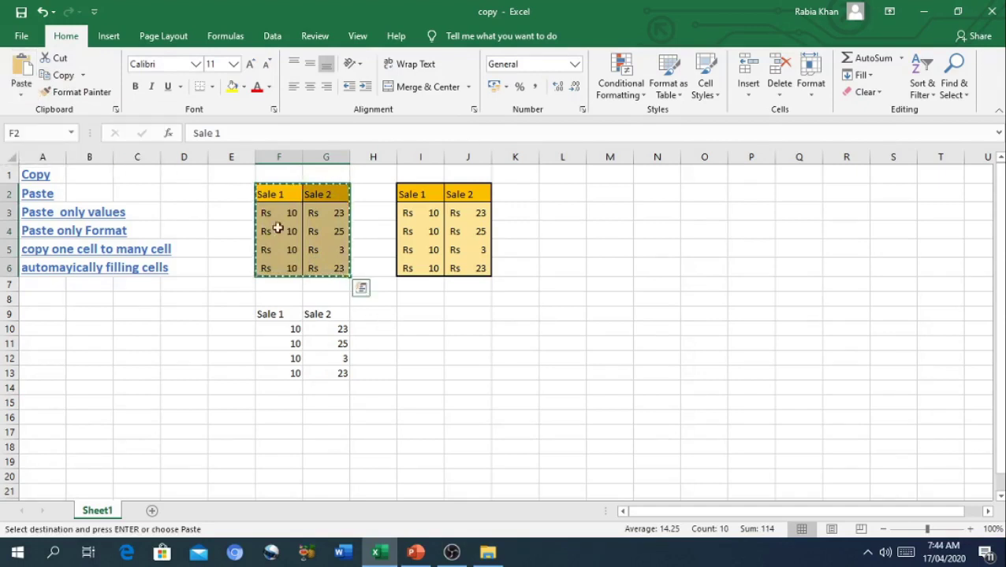
click(417, 320)
click(415, 315)
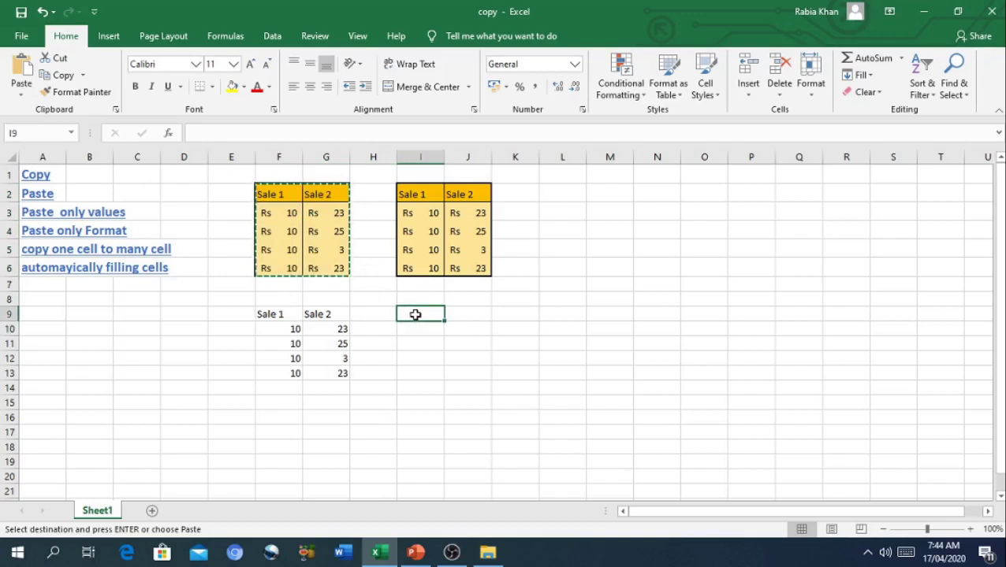
click(21, 96)
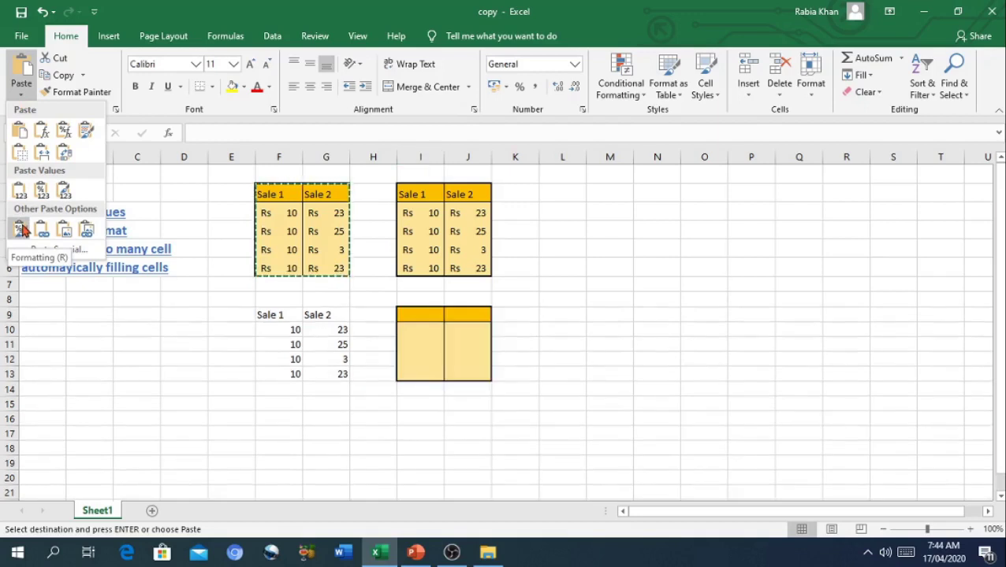
click(21, 228)
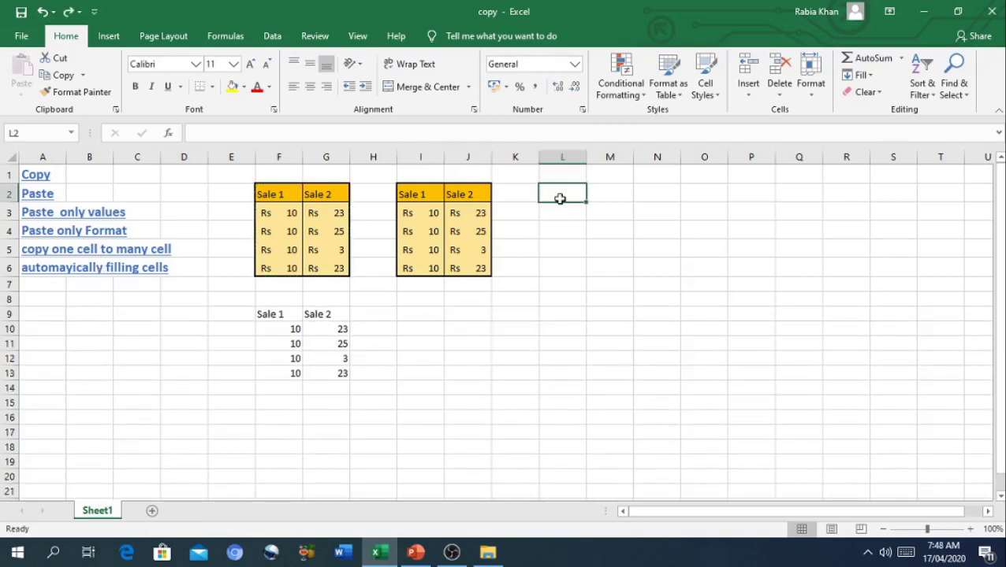
- Enter 'MAktab' in L2 and fill it down through L6
text(MA)
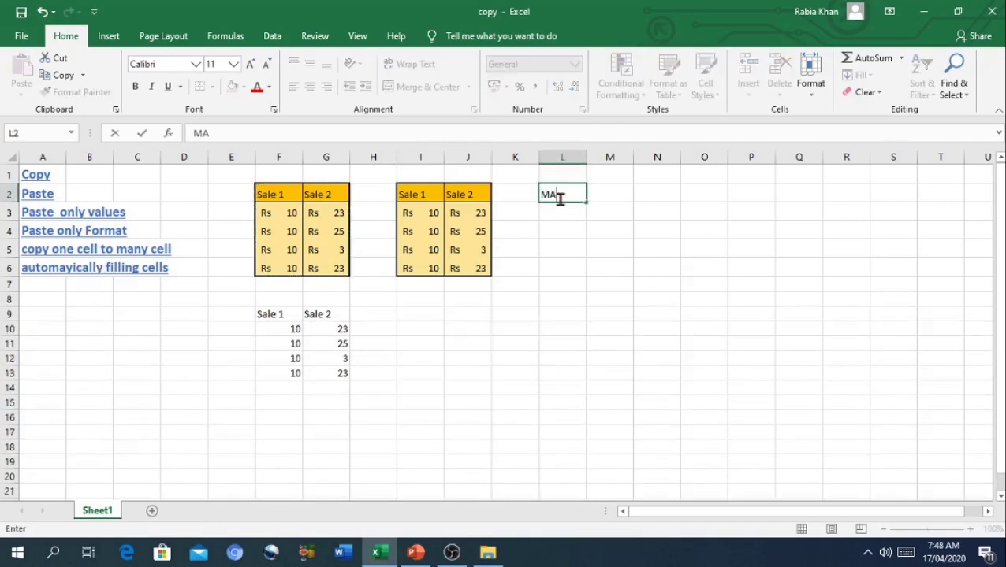
text(k)
text(ta)
text(b)
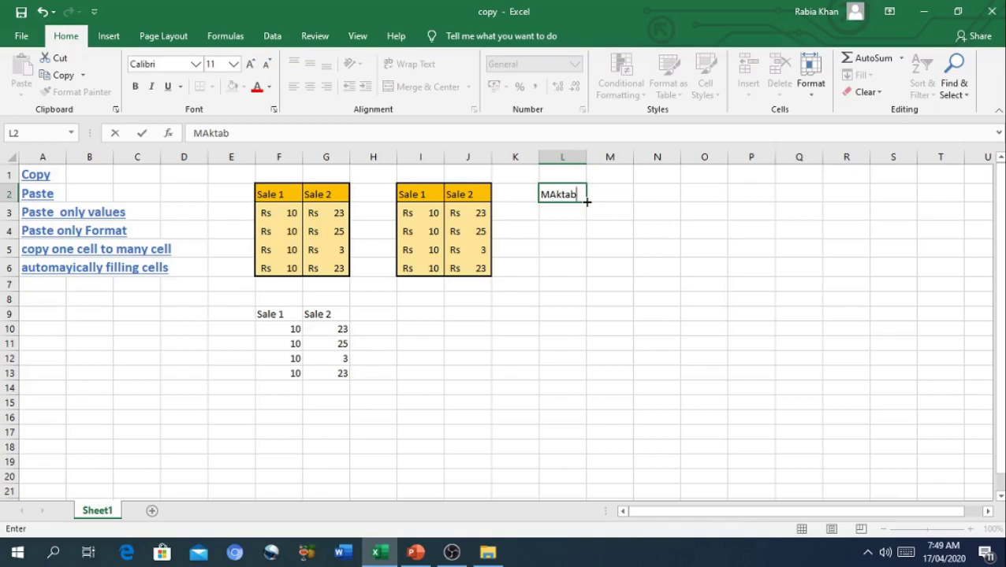
drag(586, 203, 587, 249)
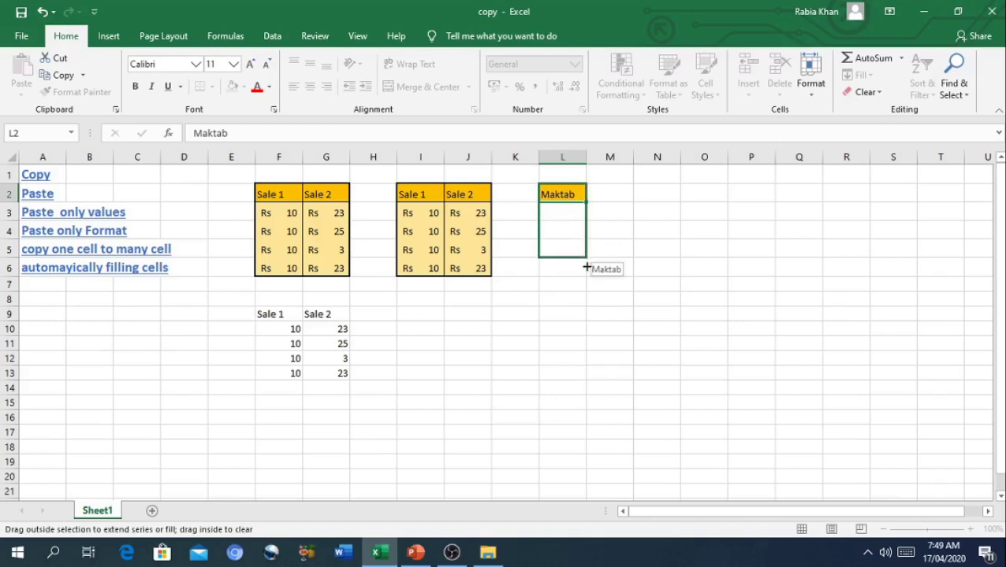
drag(587, 250, 584, 273)
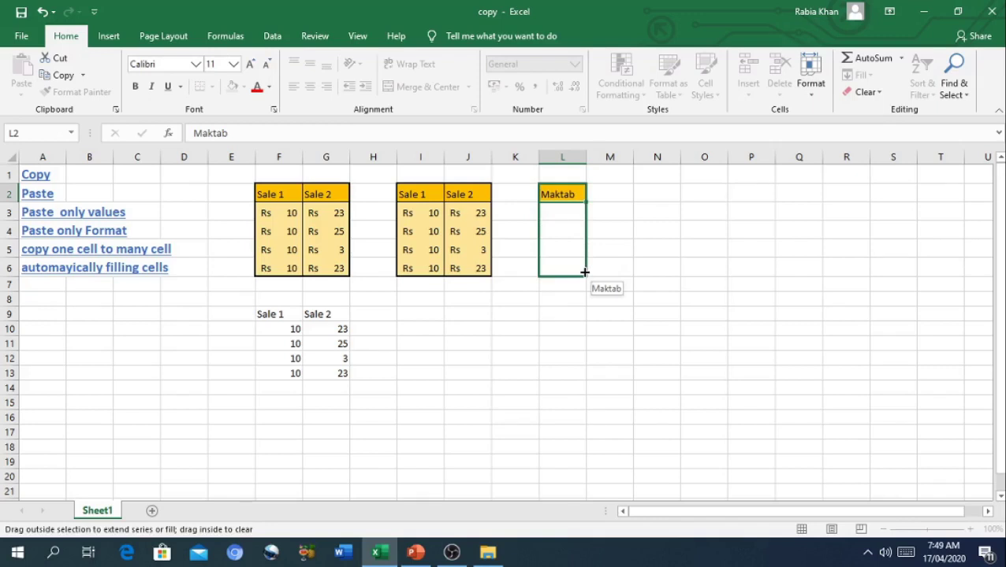
drag(585, 273, 584, 272)
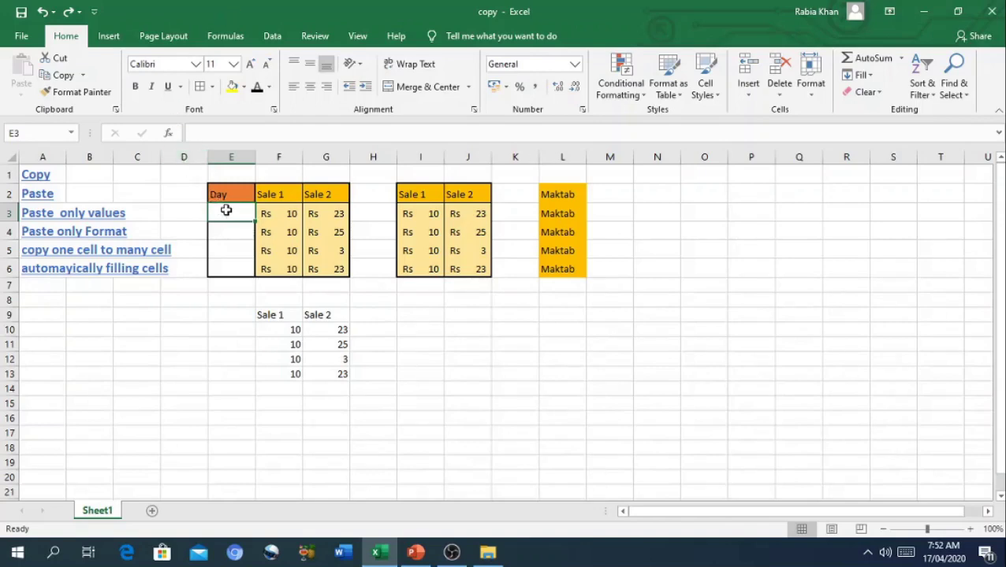
- Enter Mon in E3 and auto-fill Tue, Wed and Thu down to E6
text(Mo)
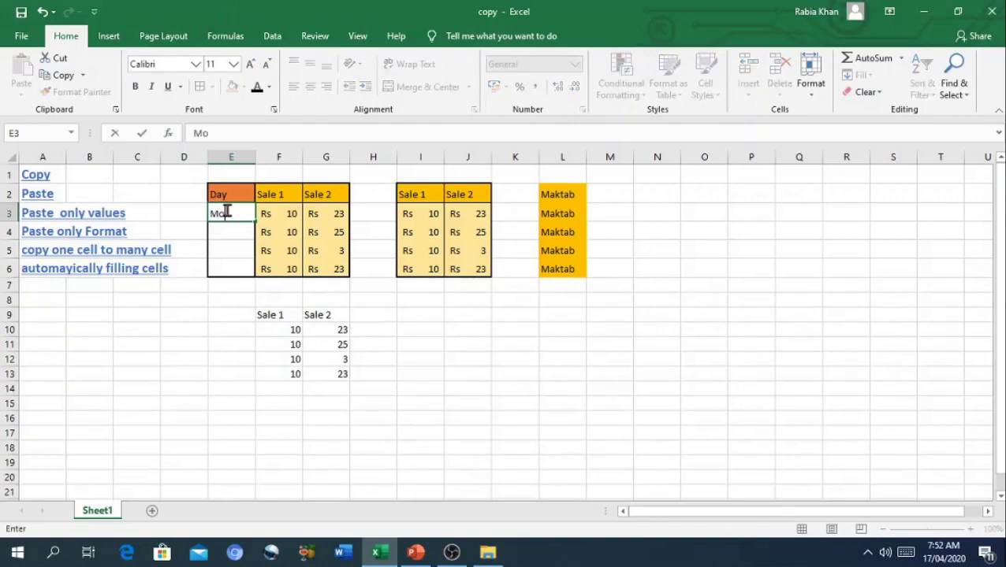
text(n)
drag(255, 224, 252, 271)
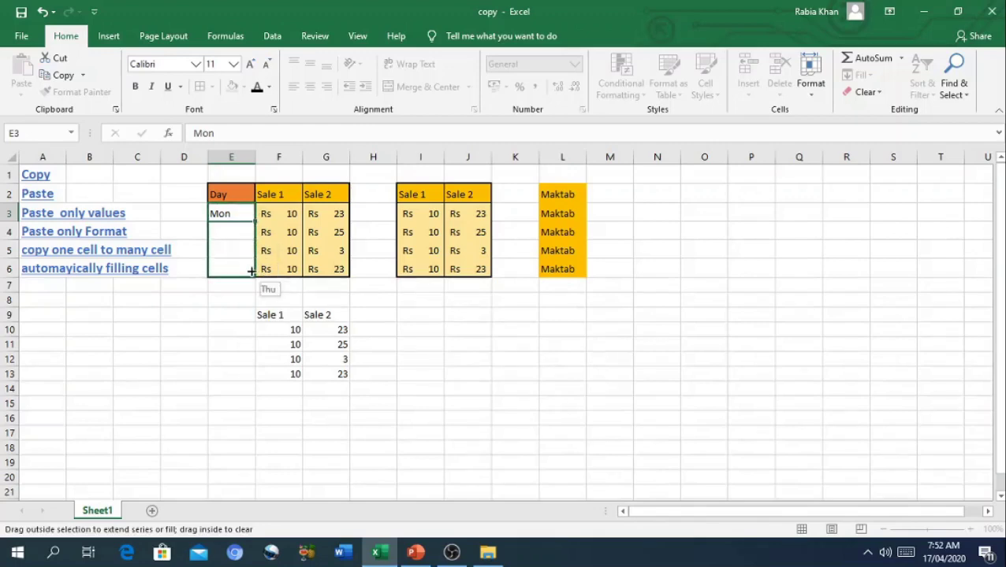
drag(253, 271, 252, 268)
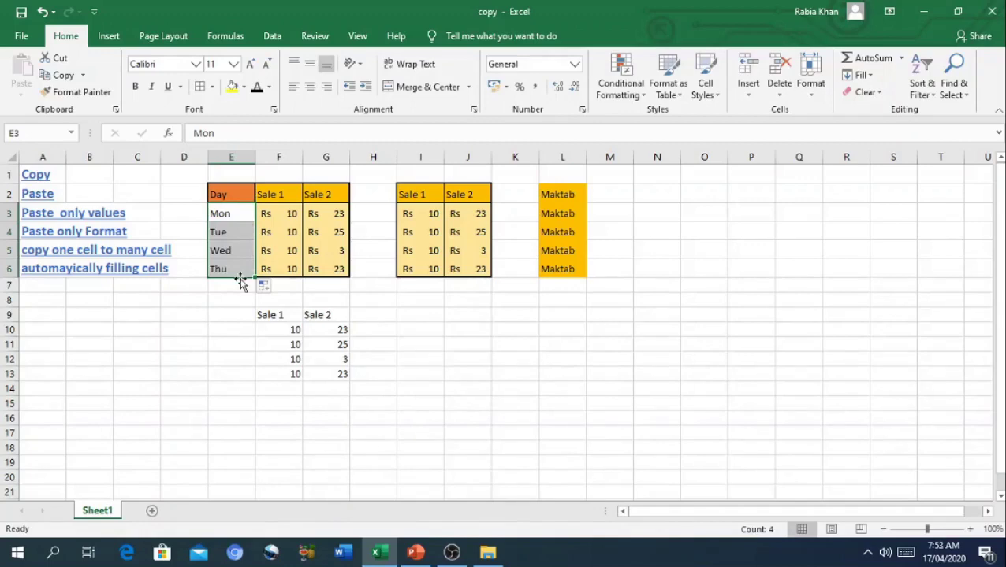
click(426, 316)
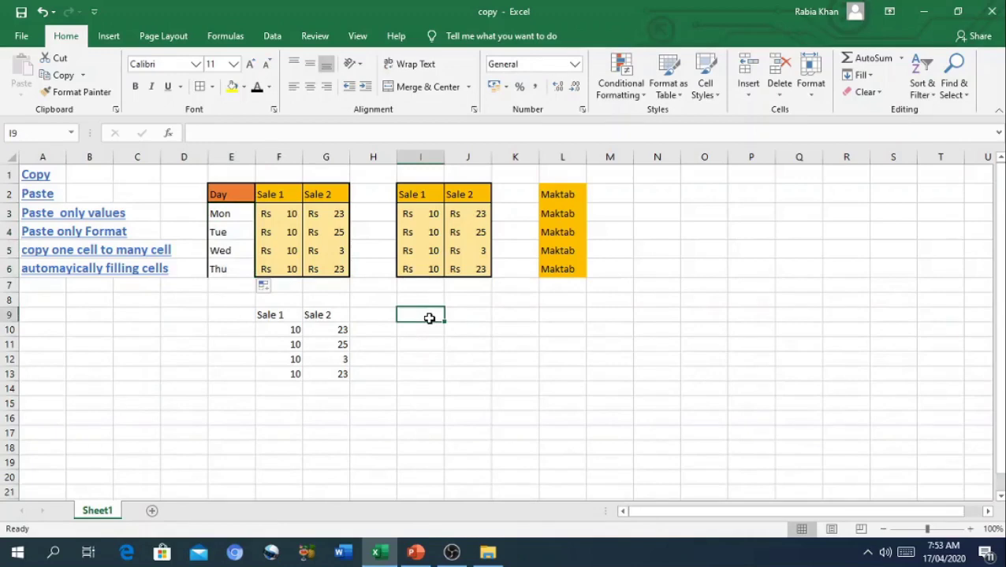
- Enter jan in I9 and auto-fill the months through aug down to I16
text(jan)
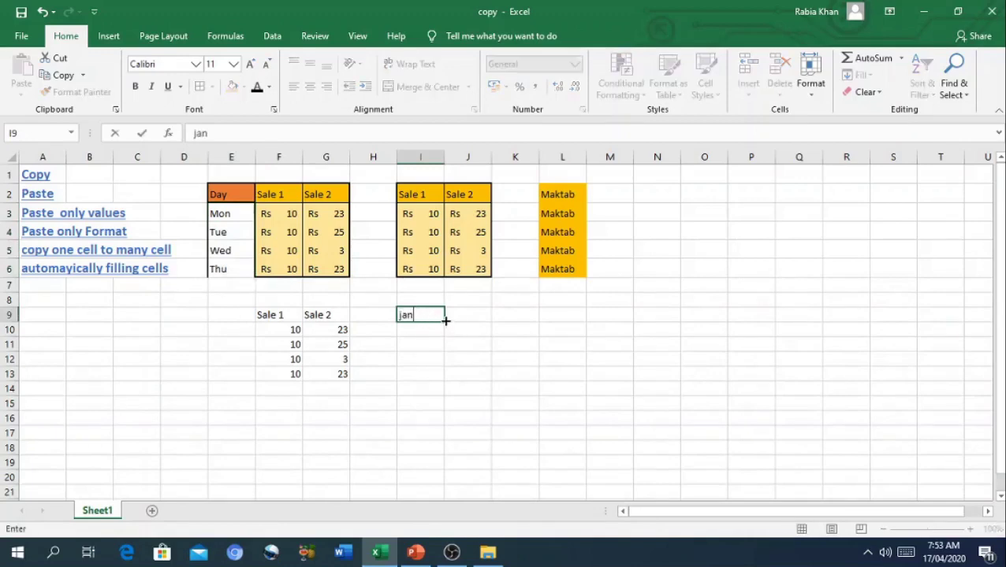
drag(445, 321, 441, 430)
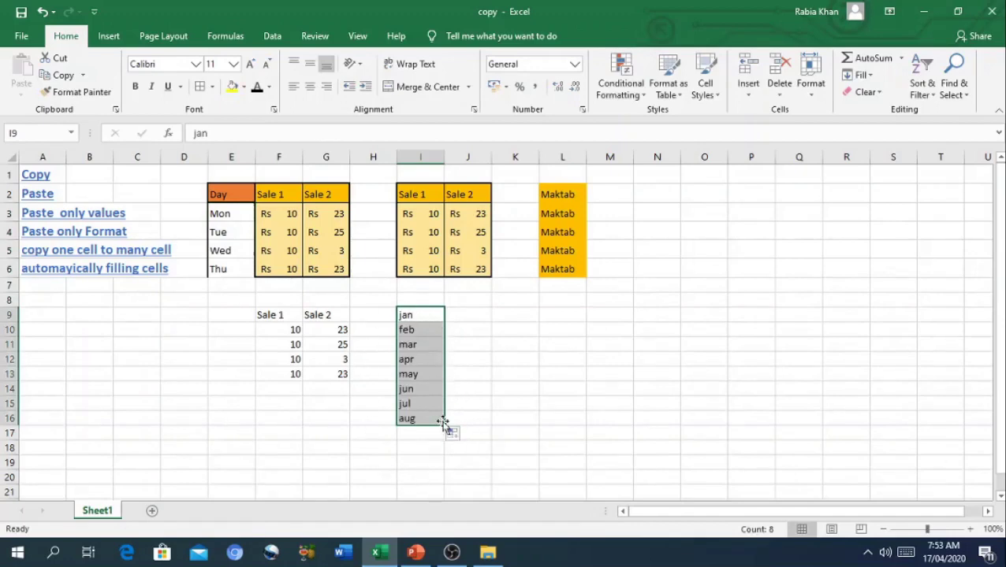
drag(444, 424, 478, 427)
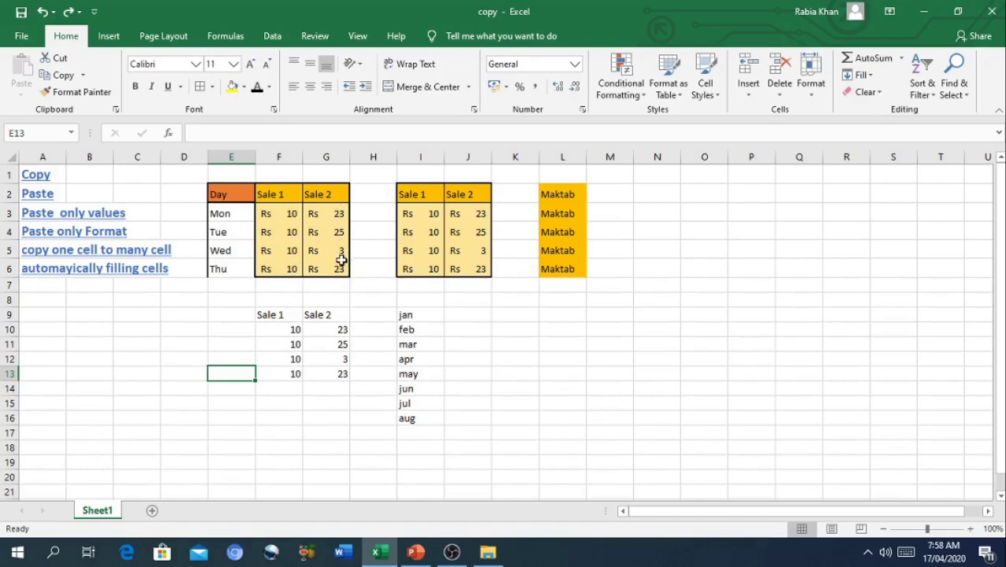
- Copy the Sale 1 values F3:F6 and open Paste Special with G3 as the destination
click(275, 213)
drag(275, 212, 276, 269)
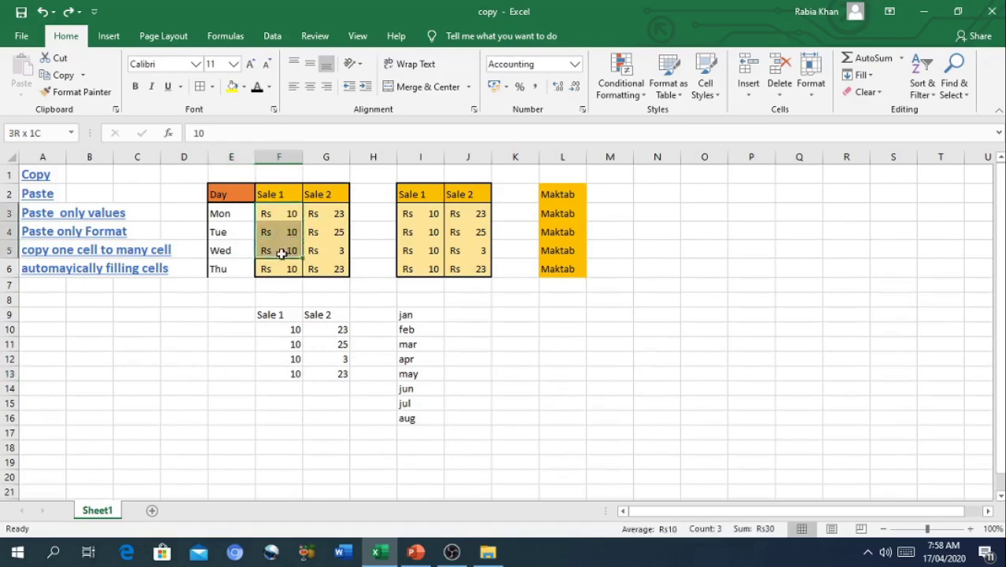
click(61, 75)
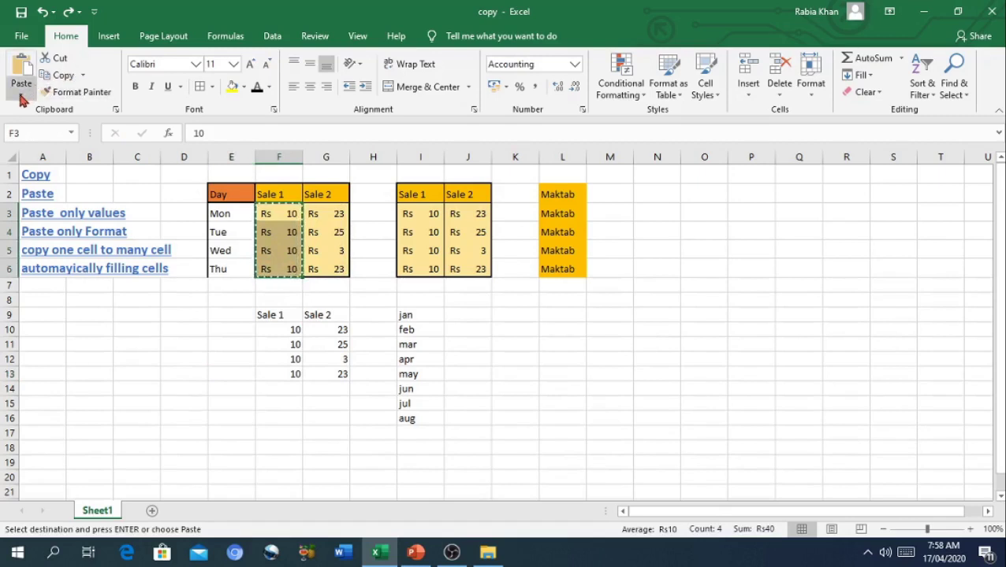
mouse_move(278, 241)
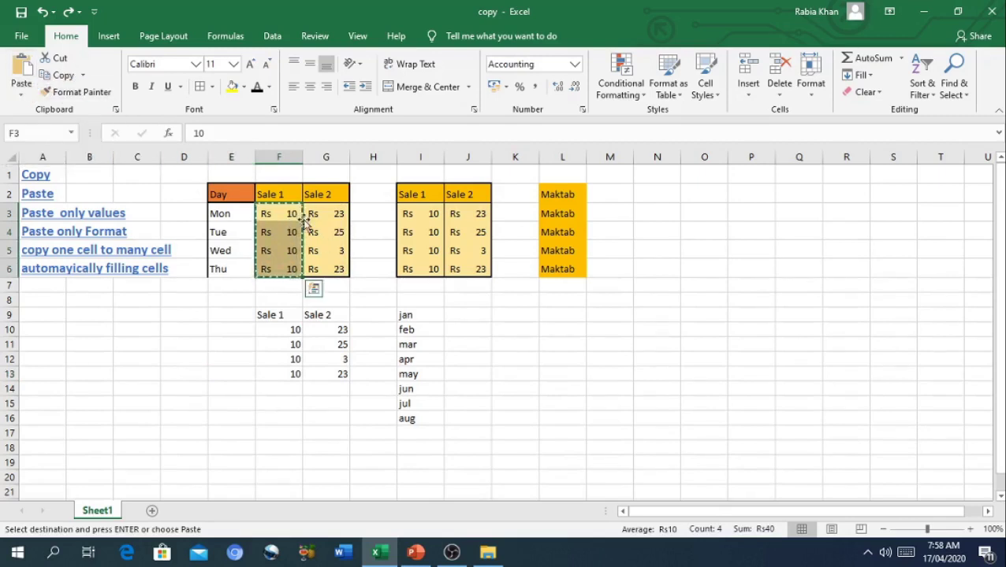
click(322, 213)
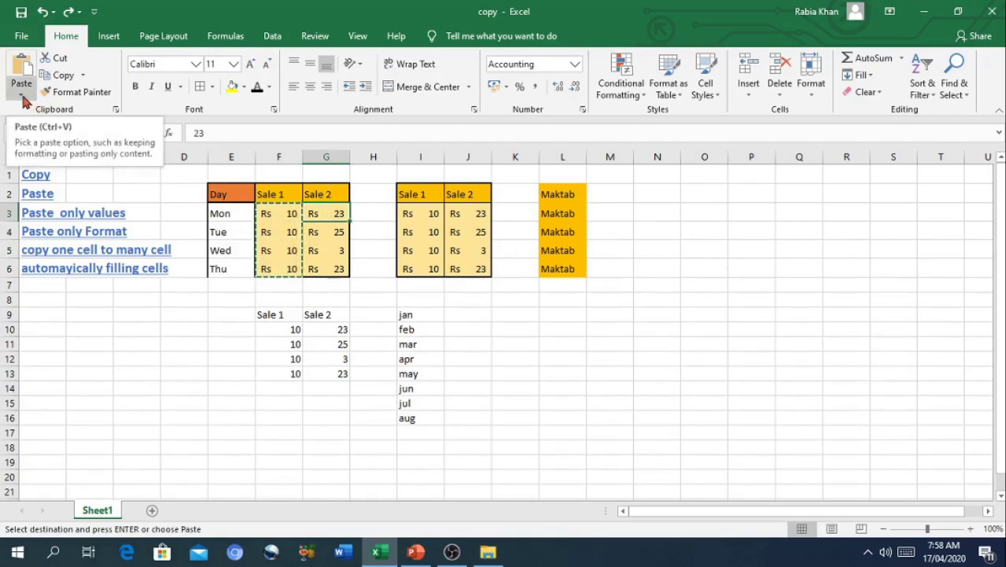
click(22, 94)
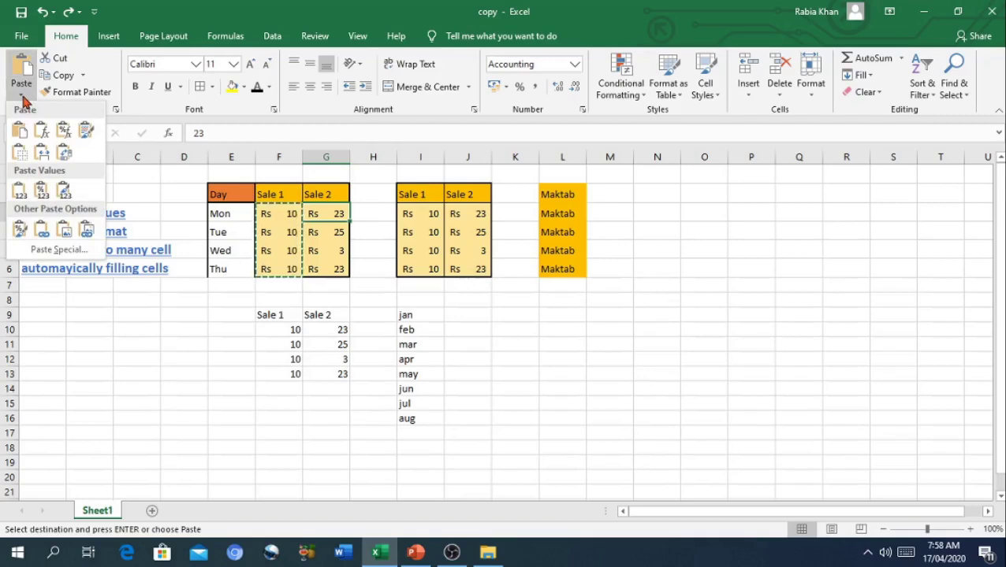
click(46, 250)
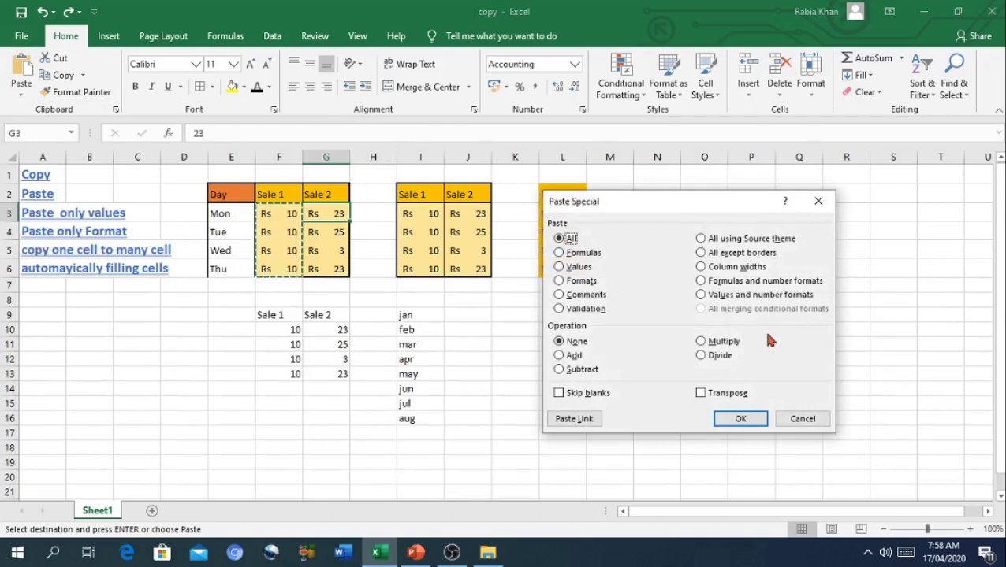
- Paste Special with Formulas and the Add operation, making G3:G6 read 33, 35, 13, 33
click(587, 254)
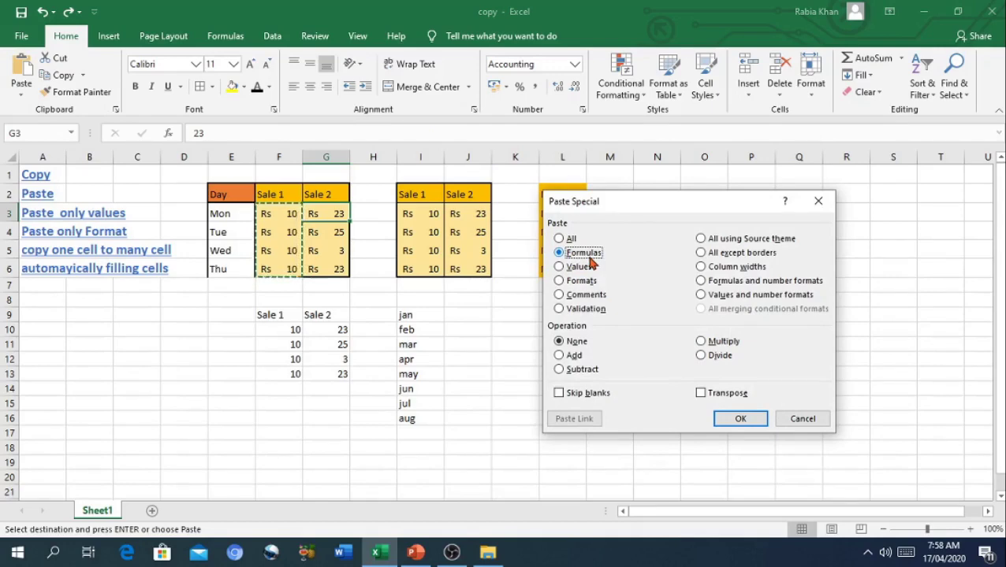
double_click(561, 356)
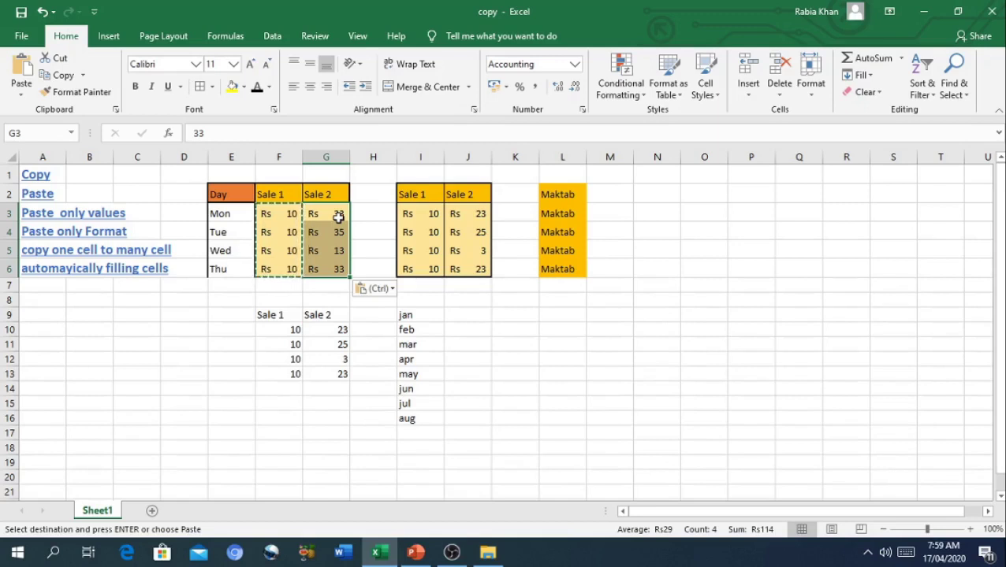
key(Escape)
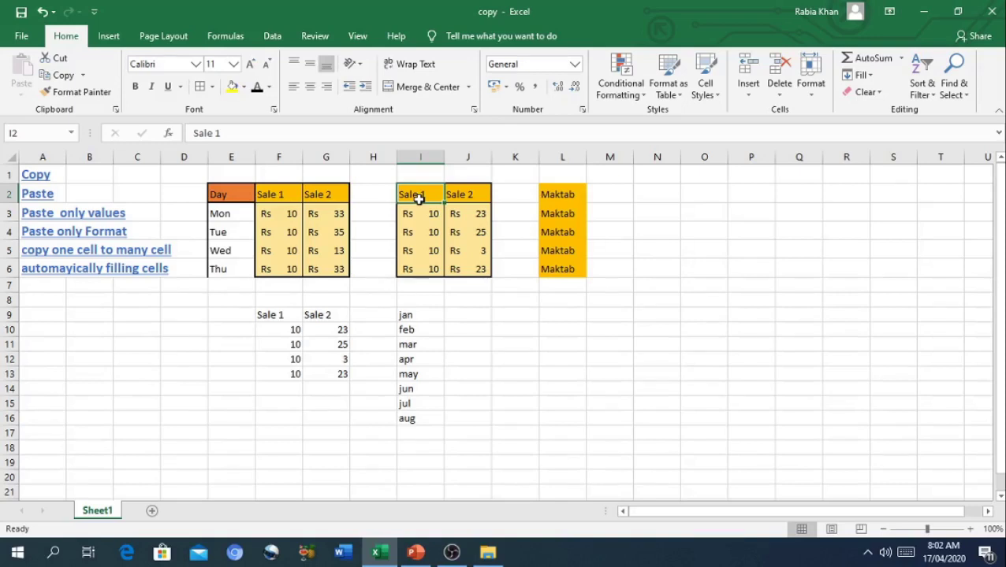
- Cut the duplicate table from I2:J6 and paste it at O2, filling O2:P6
drag(418, 199, 466, 267)
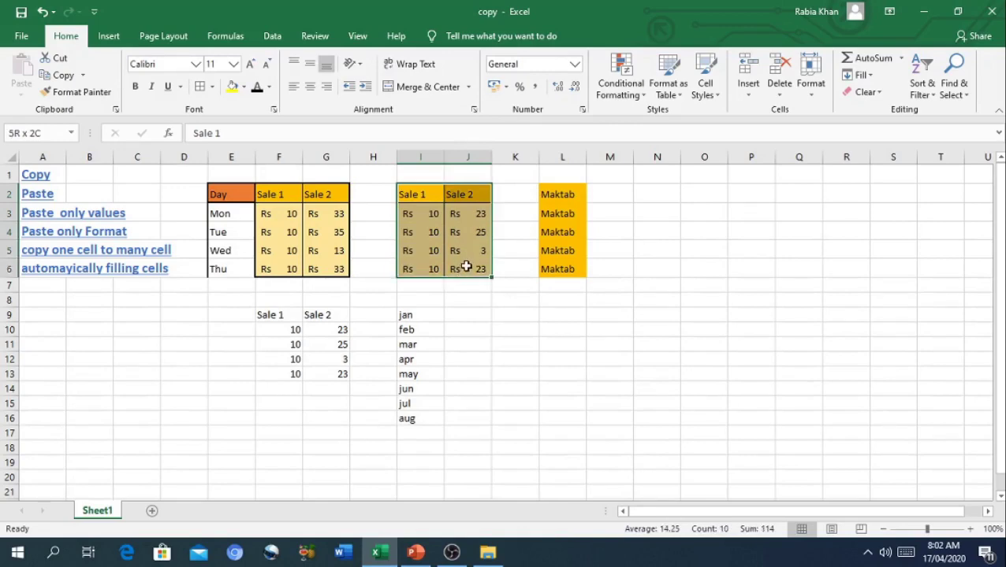
drag(466, 268, 466, 267)
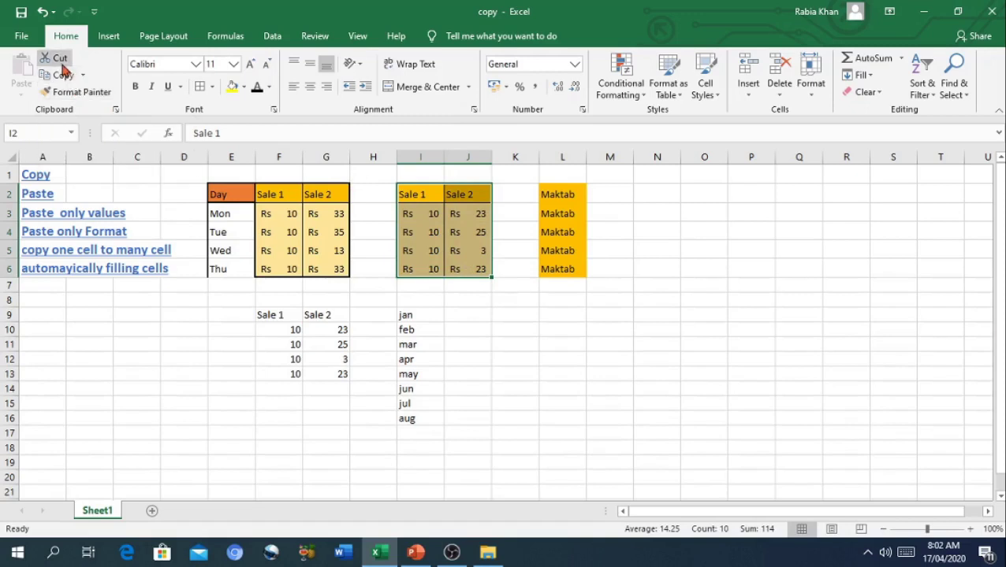
click(61, 61)
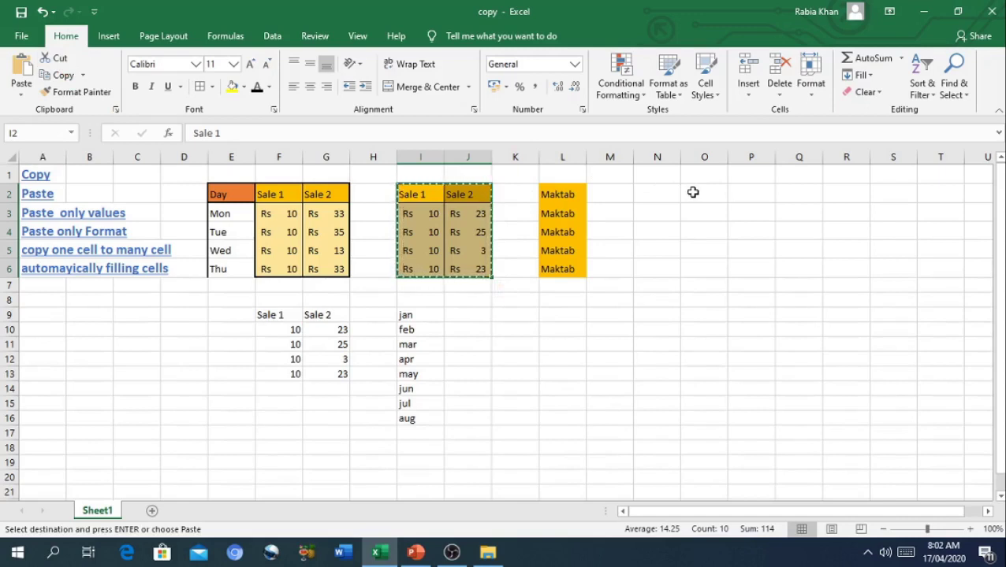
click(692, 193)
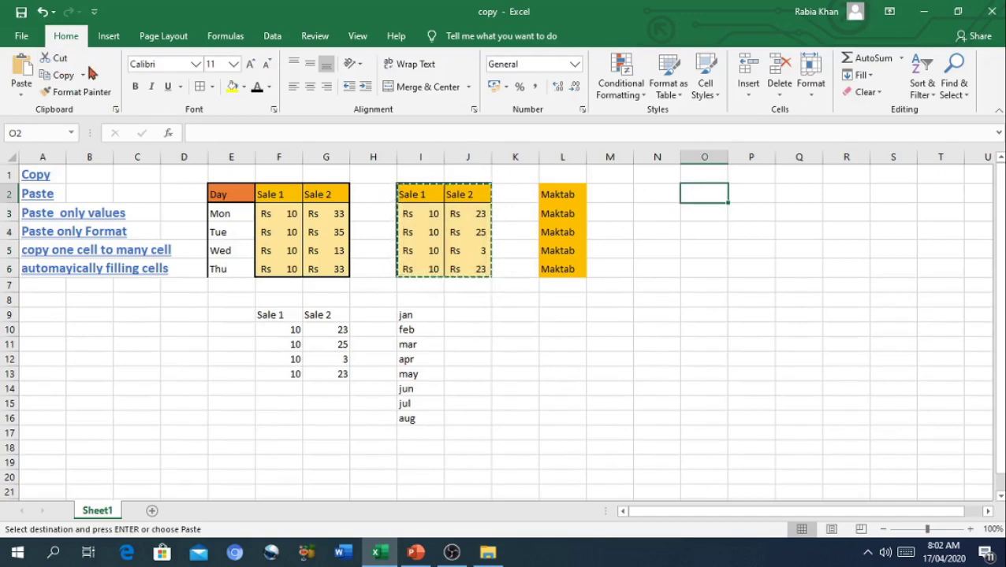
click(24, 73)
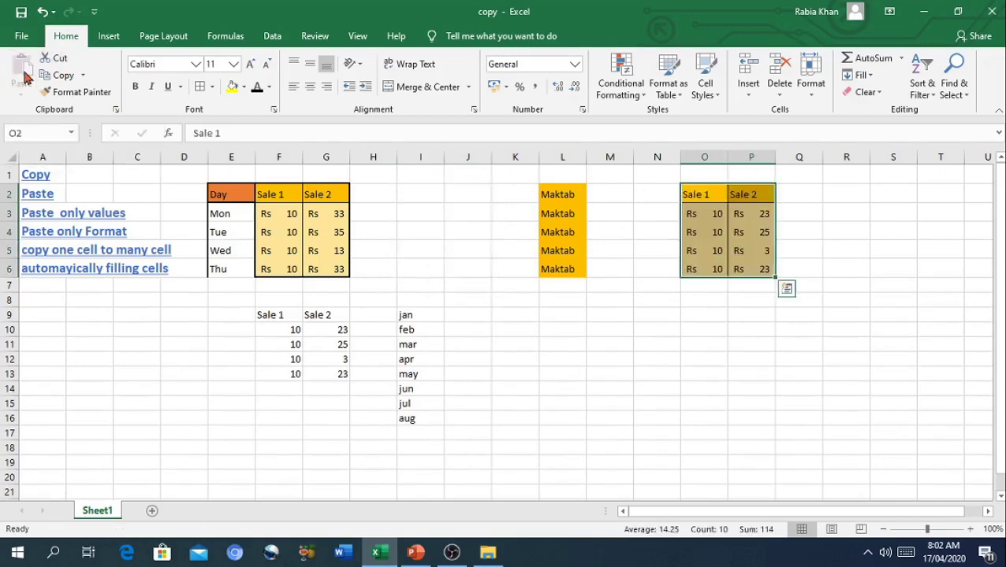